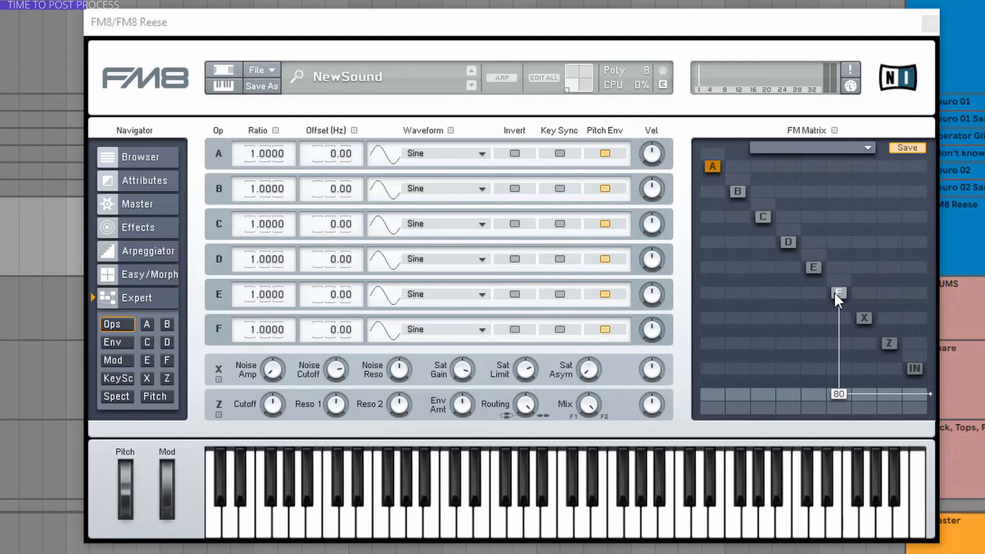
- Open operator F's settings and adjust its frequency ratio
left_click(838, 293)
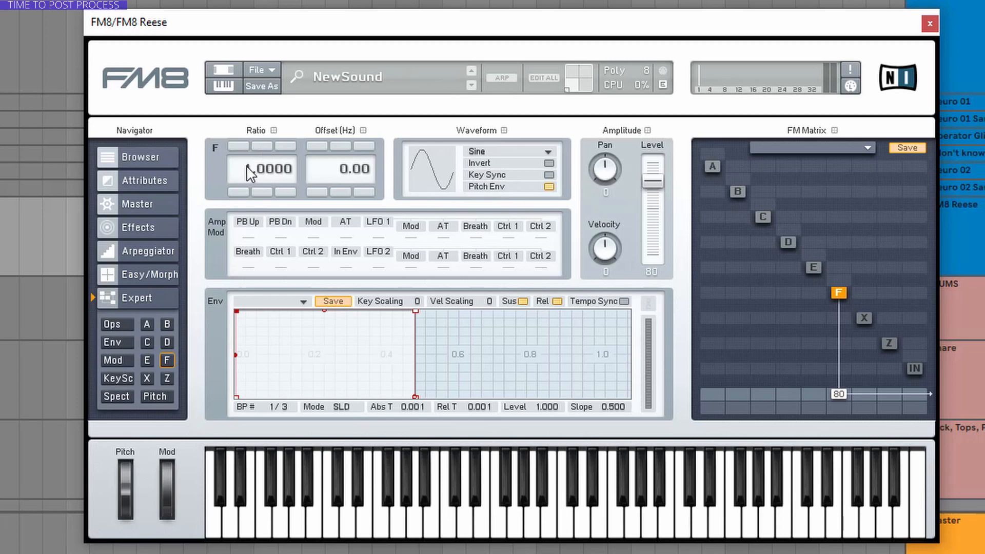
left_click(262, 146)
left_click(262, 146)
left_click_drag(264, 117, 270, 199)
- Route operator E into F at 20, using the TX Wave 4 waveform and a ratio of 1.0070
left_click(814, 270)
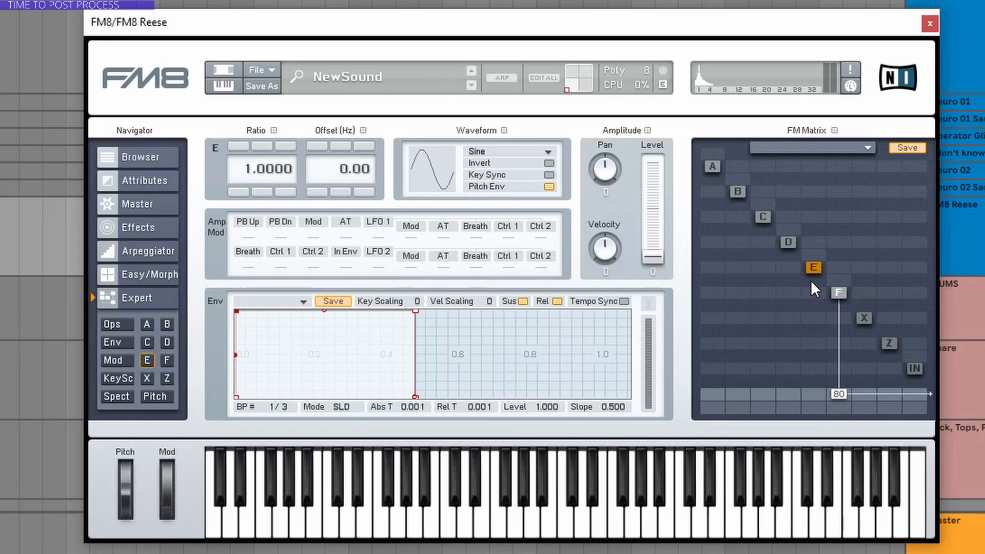
mouse_move(814, 291)
left_mouse_down()
mouse_move(821, 266)
mouse_move(824, 303)
mouse_move(810, 298)
left_mouse_up()
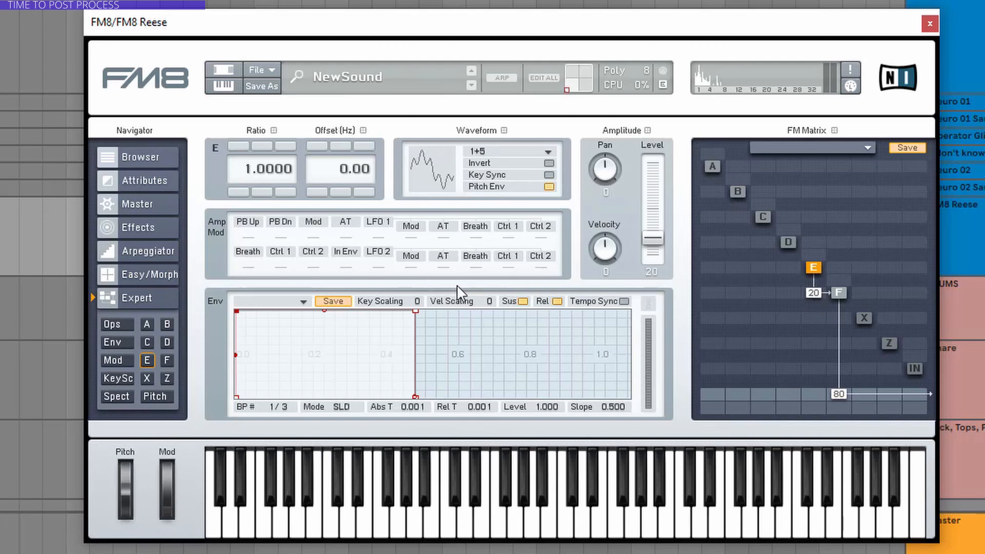
left_click_drag(456, 285, 455, 206)
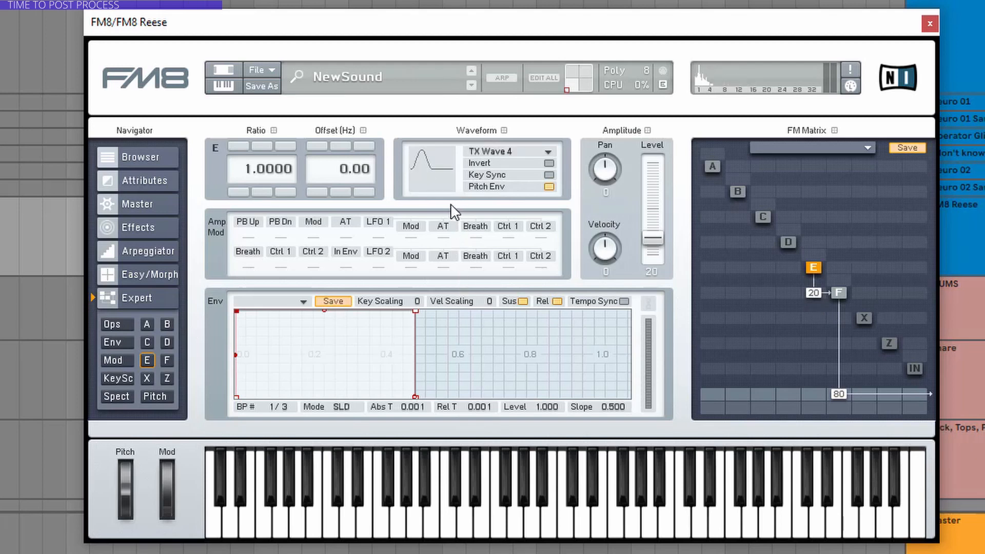
left_click_drag(277, 171, 277, 160)
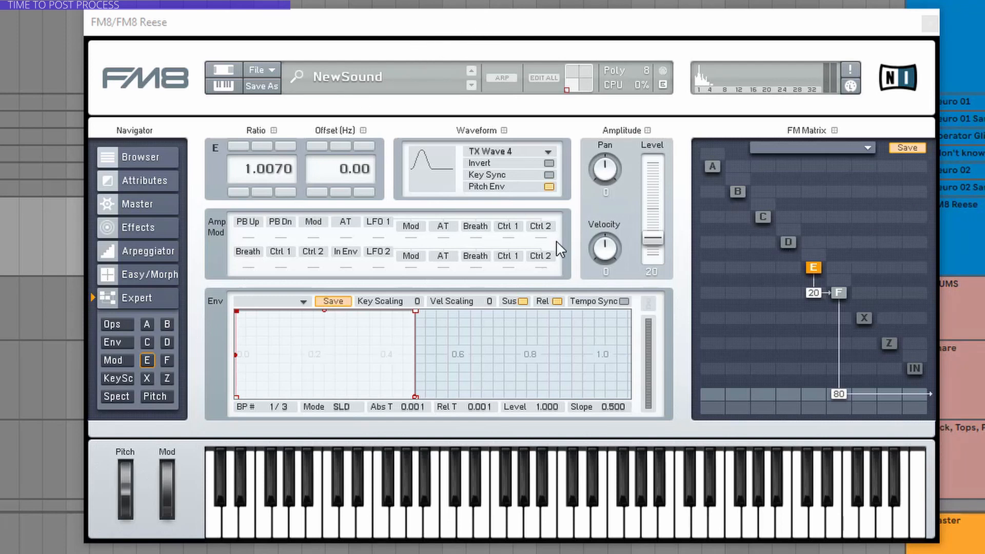
- Route operator D into E at 26, using the 1+7 waveform and a ratio of 0.9700
left_click(788, 243)
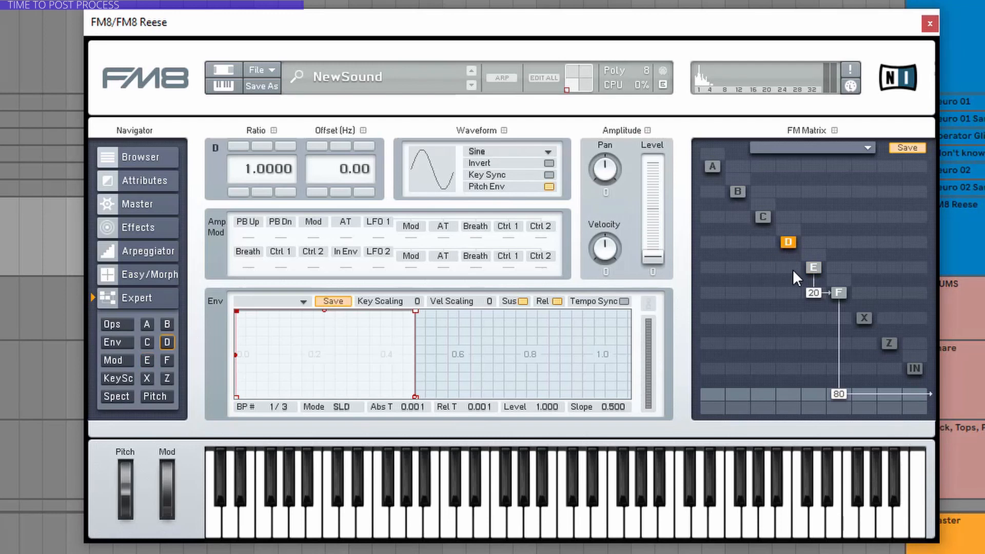
left_click_drag(794, 267, 829, 184)
left_click_drag(478, 152, 476, 54)
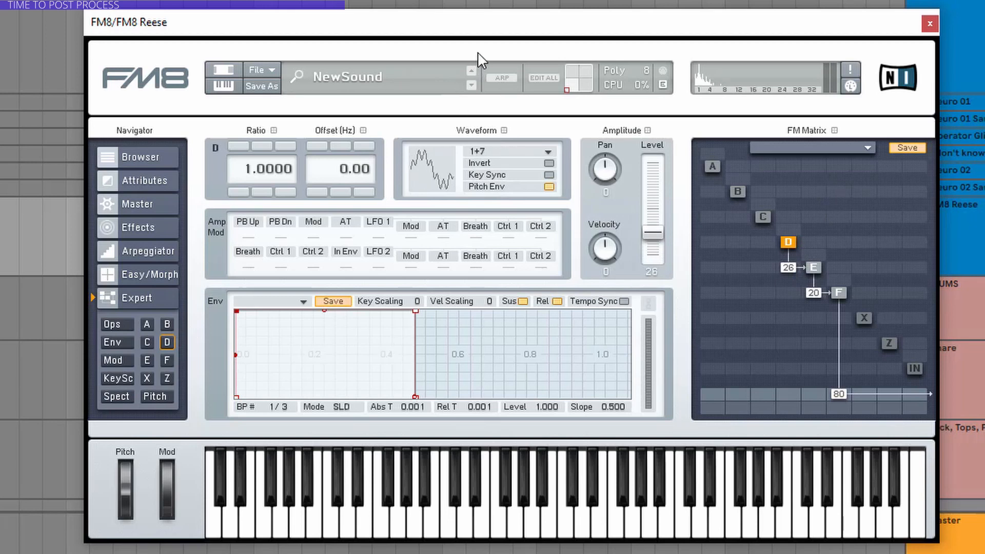
left_click_drag(265, 170, 262, 172)
left_click(261, 191)
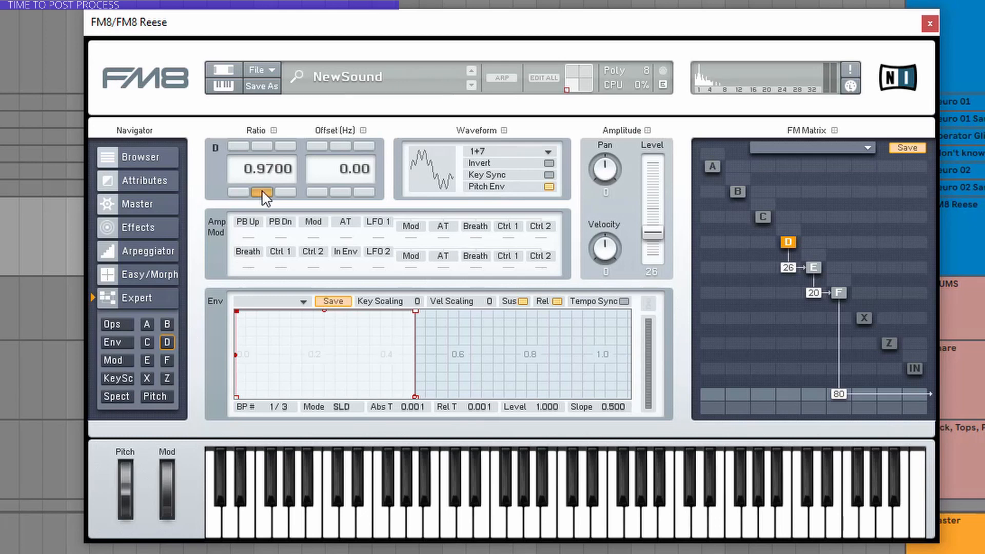
- Route operator C into D at 34, using the 1+8 waveform and a ratio of 2.0000
left_click(763, 218)
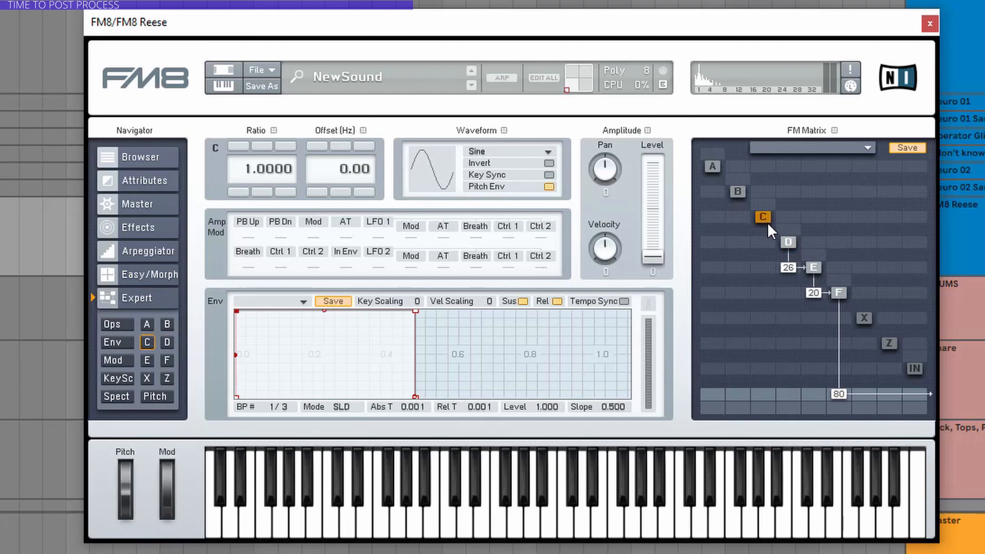
left_click_drag(764, 244, 775, 211)
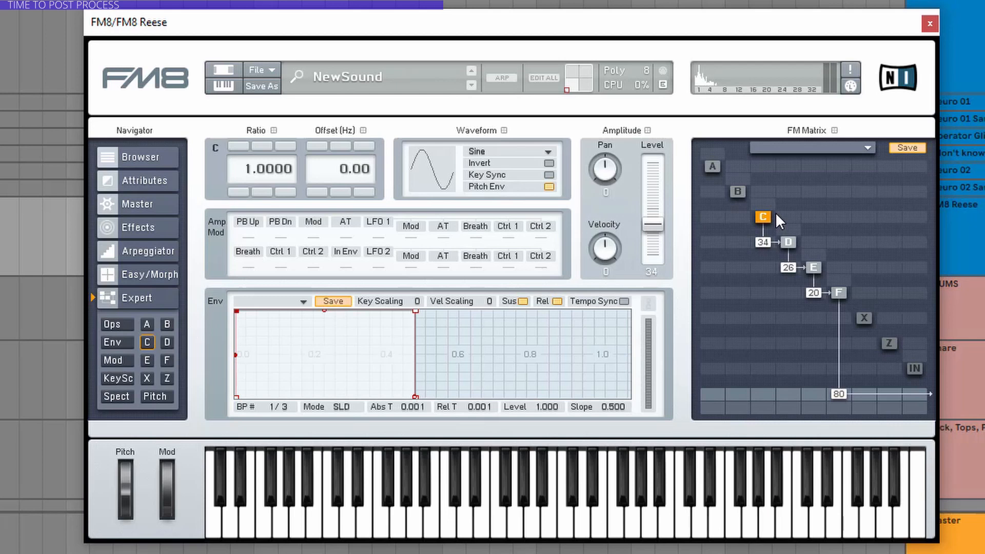
left_click(236, 147)
left_click(444, 162)
left_click_drag(444, 161, 458, 61)
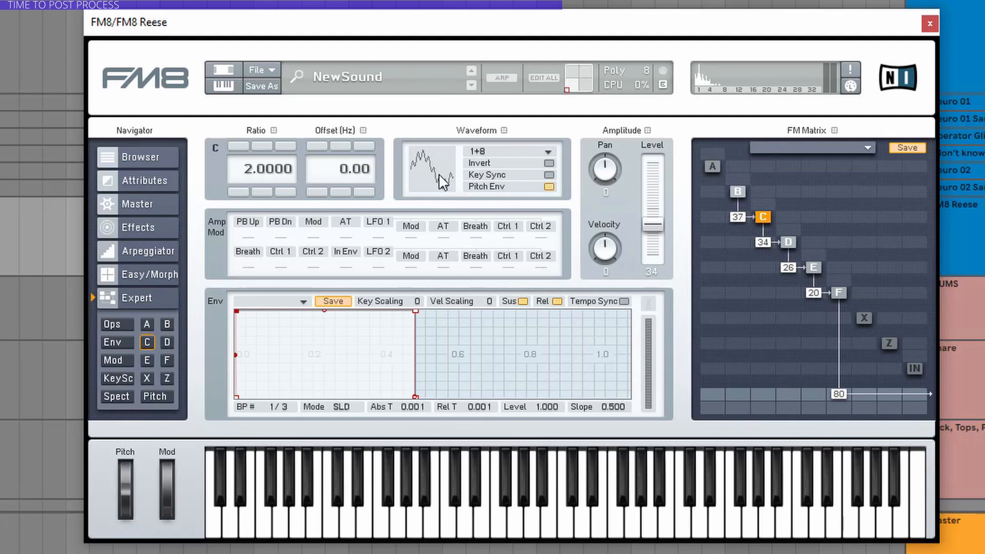
- Change operator C's waveform to Soft Tristate and its ratio to 0.9600
left_click_drag(435, 173, 440, 255)
left_click(255, 192)
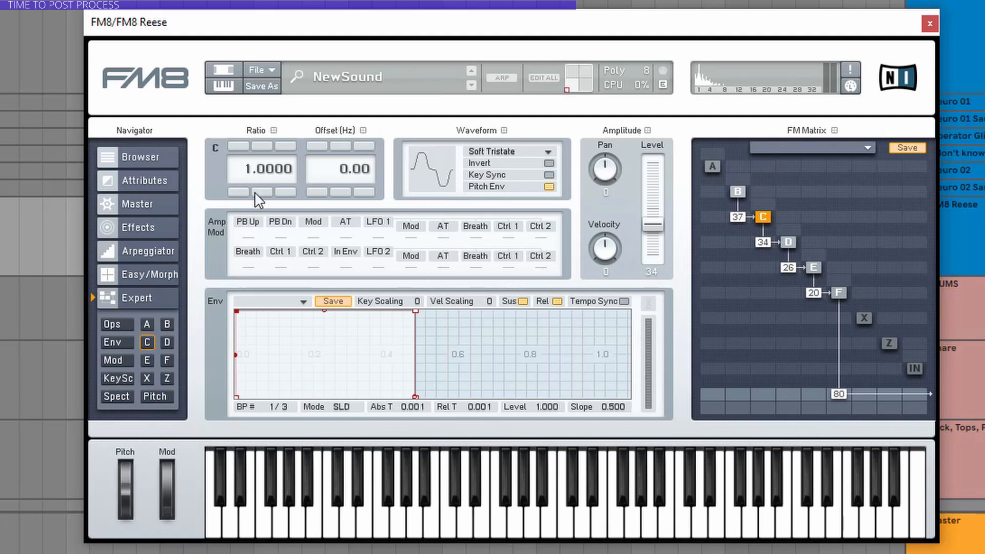
left_click(264, 193)
left_click(264, 193)
left_click(264, 193)
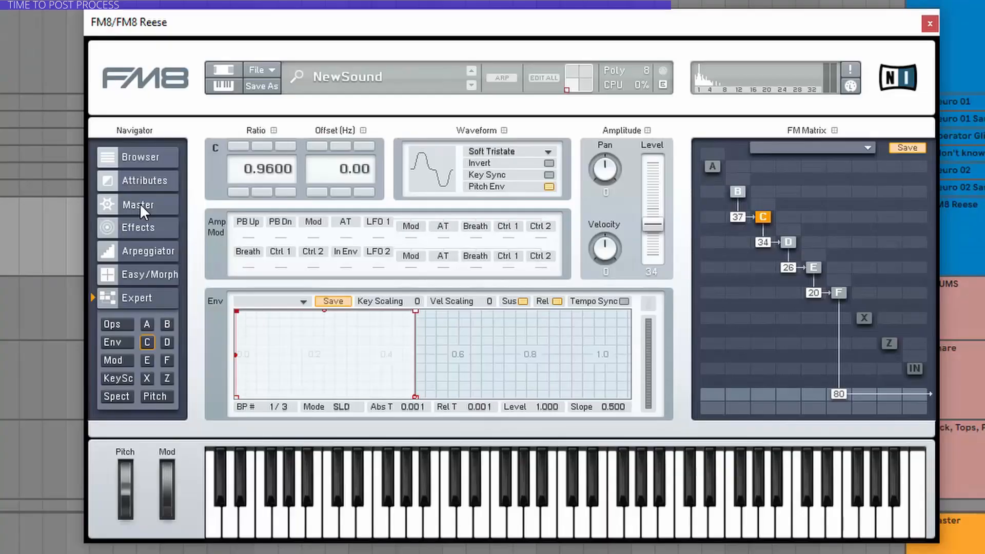
- In the master settings, set unison to 8 voices with detune at 33, and raise the unison pan
left_click(140, 204)
left_click_drag(541, 186, 564, 137)
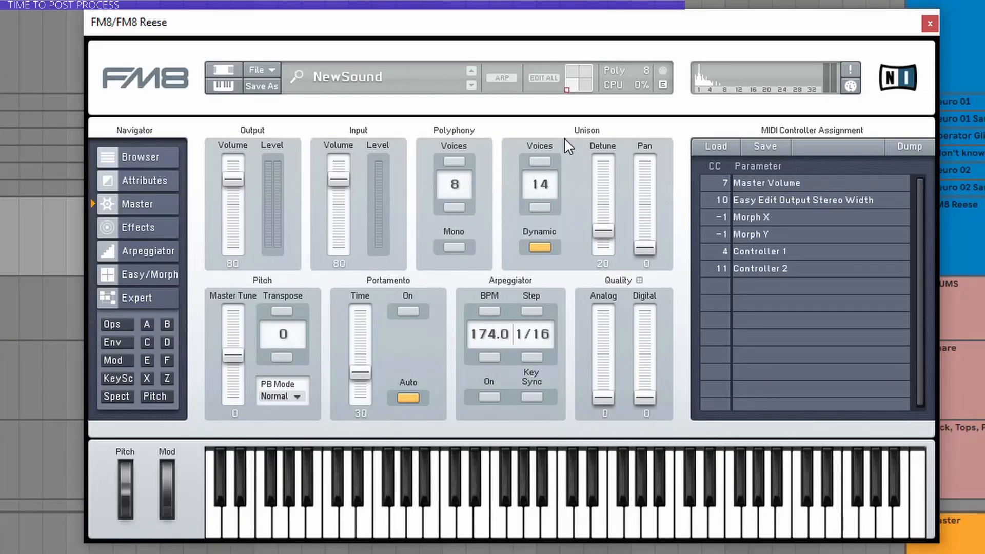
left_click(544, 159)
left_click_drag(606, 237, 608, 231)
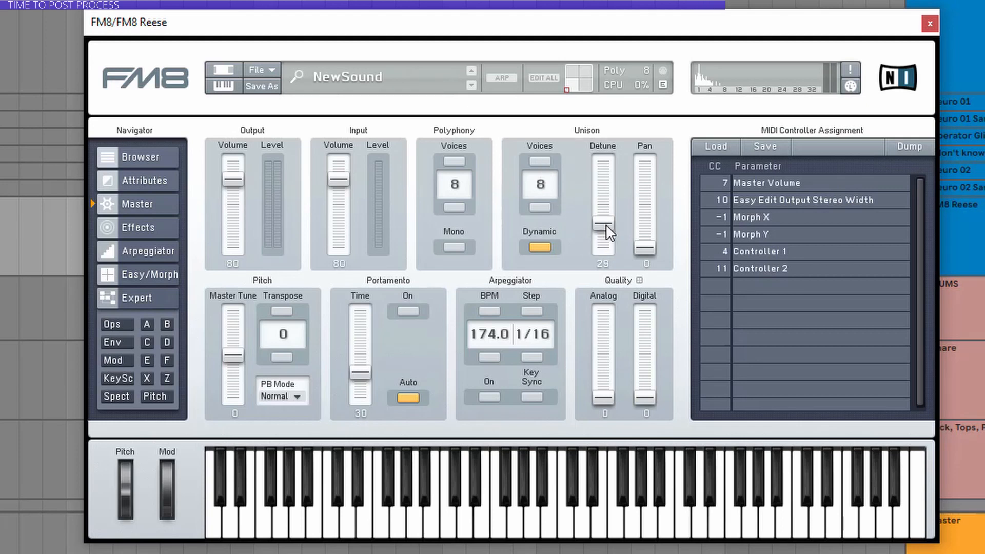
left_click_drag(610, 233, 607, 220)
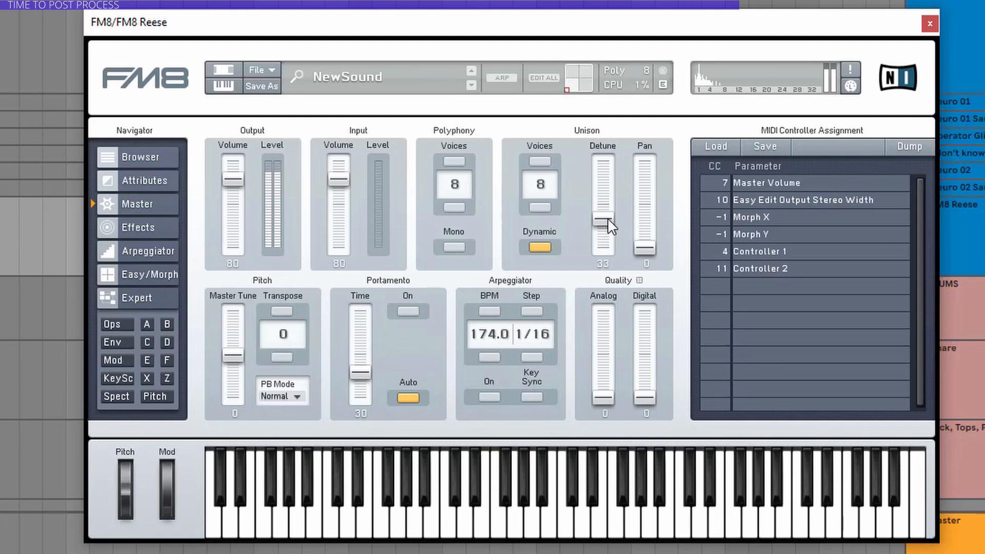
left_click_drag(646, 250, 657, 208)
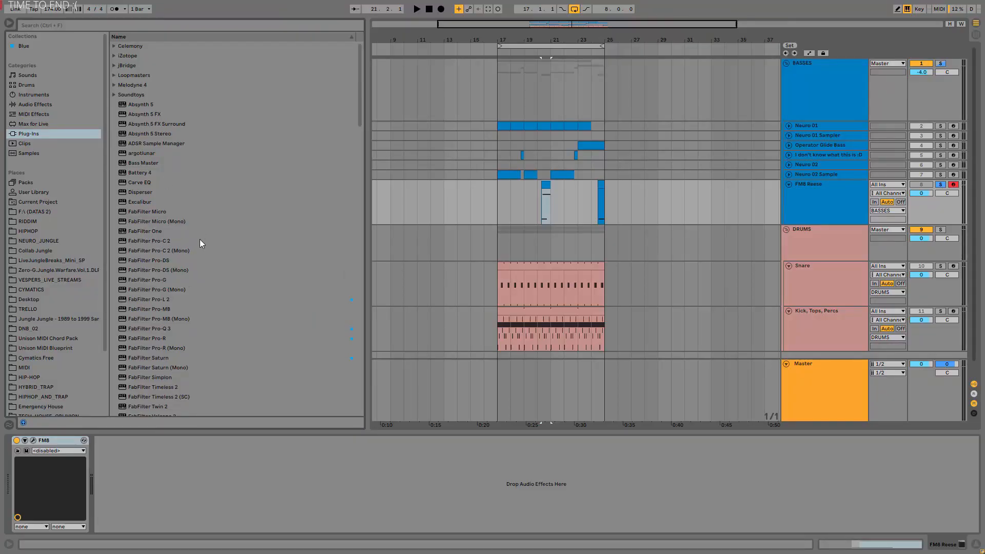
- Search the plug-ins for "trash" and add iZotope Trash 2 after FM8 on the FM8 Reese track
left_click(127, 25)
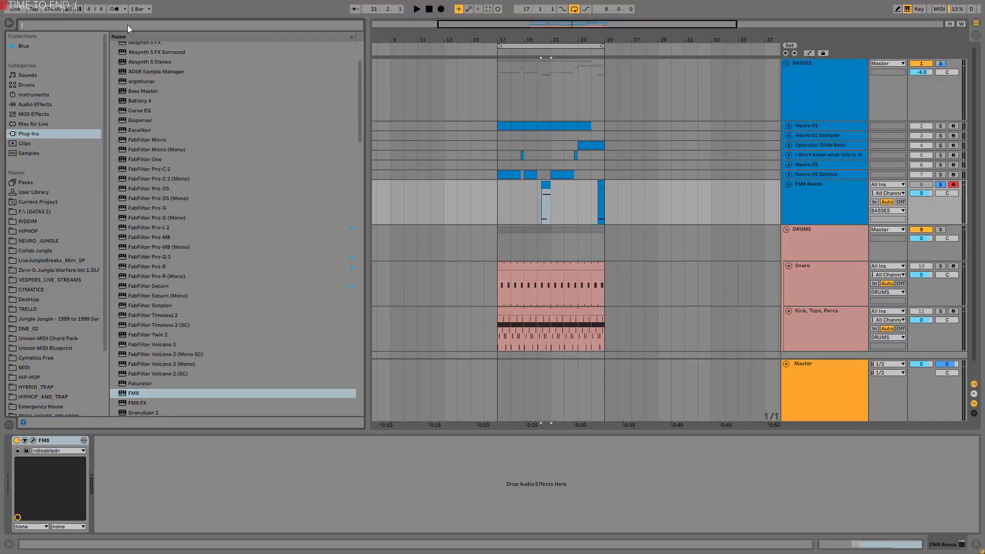
type("trash")
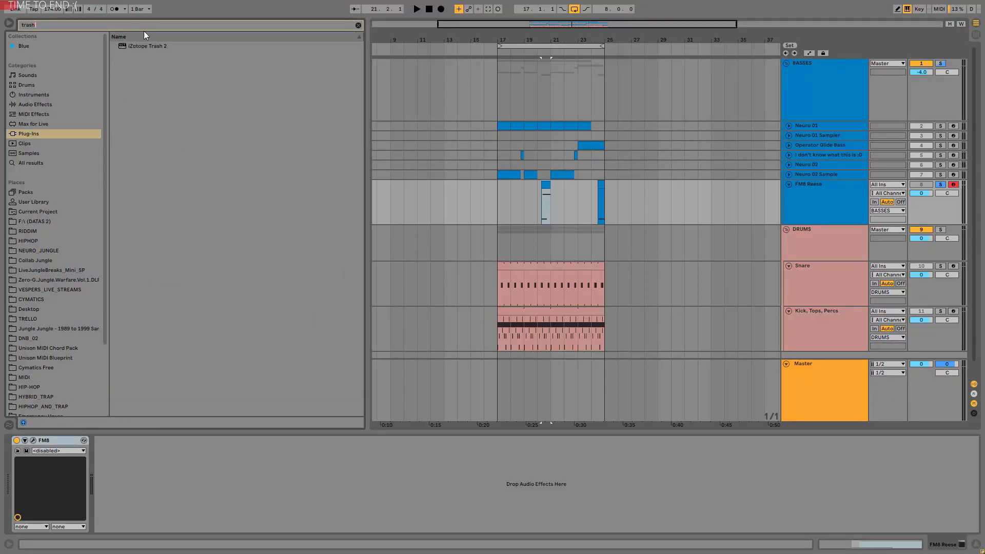
double_click(143, 46)
- Set the Trash stage 1 distortion to the Drive type Smooth Overdrive and audition the bass
left_click(168, 276)
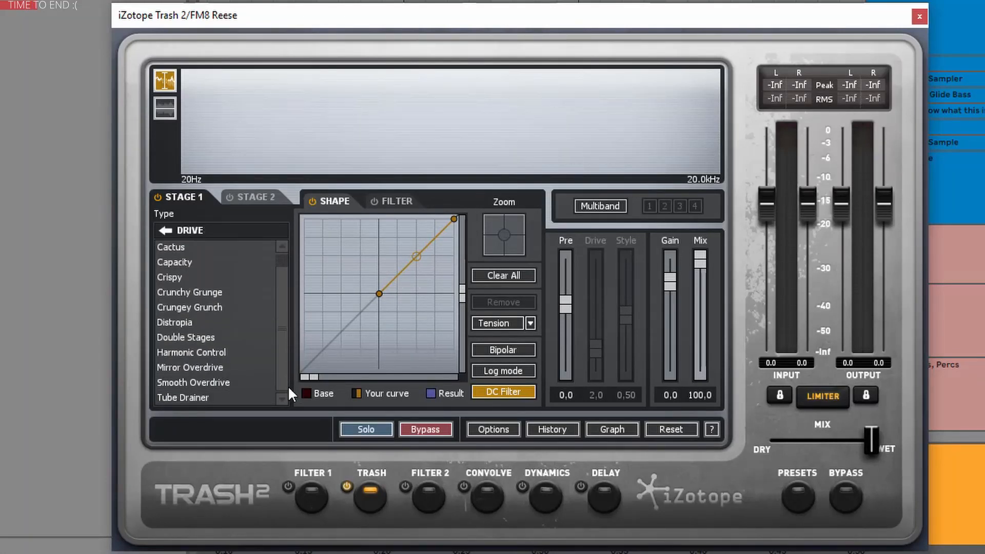
left_click(203, 384)
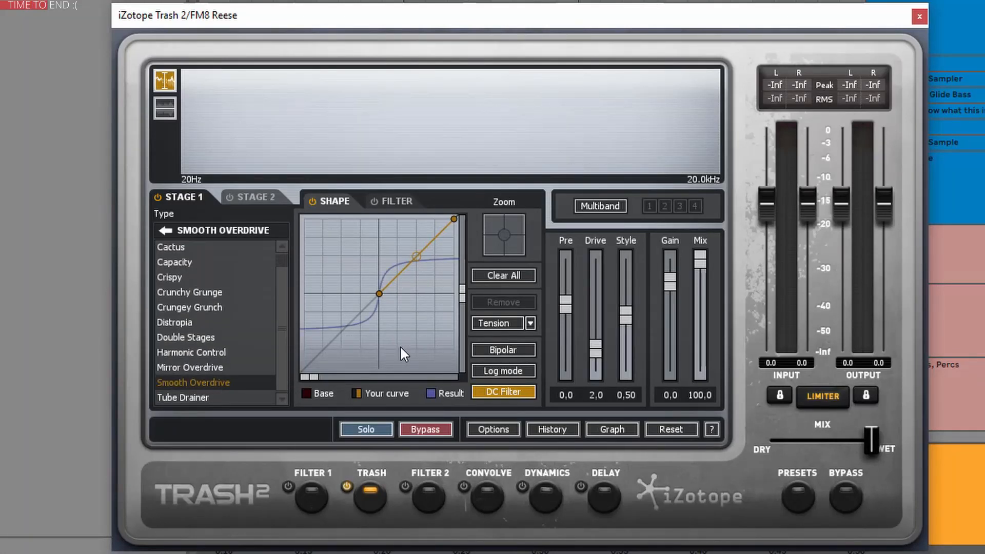
key("space")
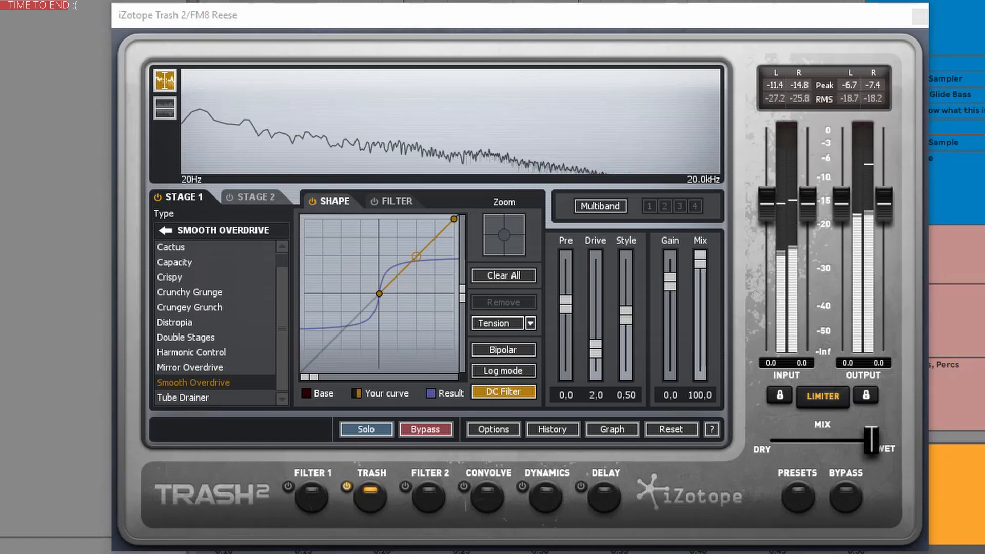
key("space")
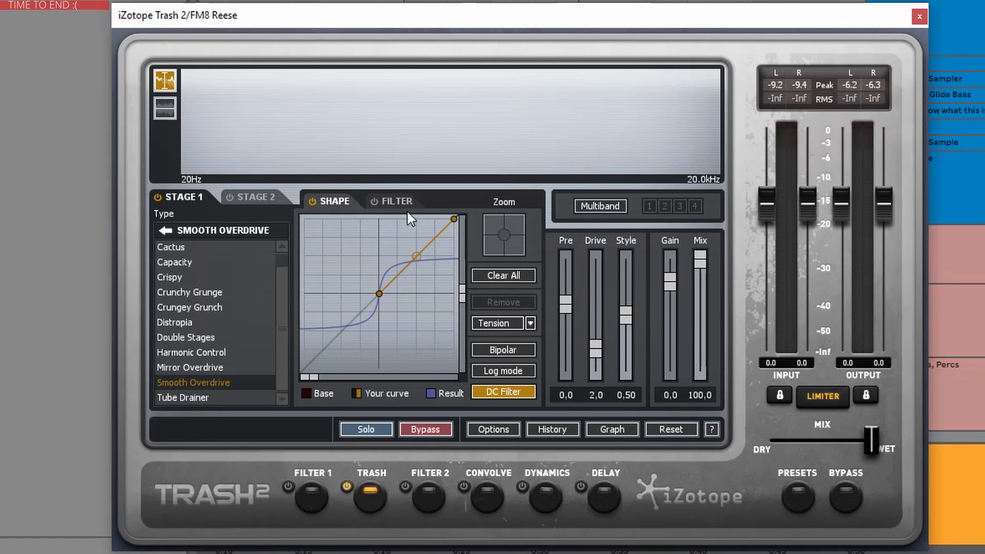
- Enable the stage 1 filter, boosting the lows by about 4.6 dB and the highs at 5 kHz by about 4.9 dB, and audition it
left_click(381, 200)
left_click_drag(366, 299, 366, 286)
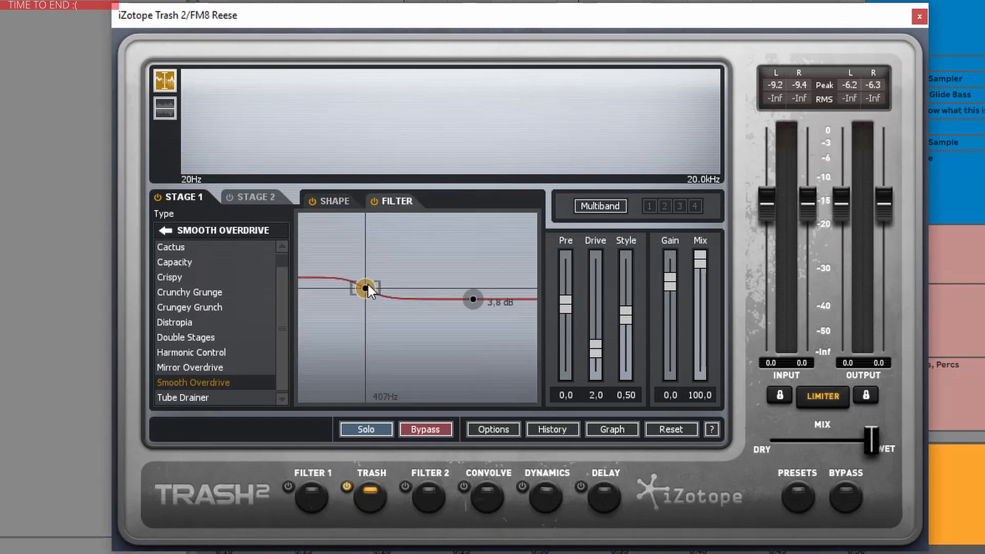
left_click_drag(476, 300, 477, 285)
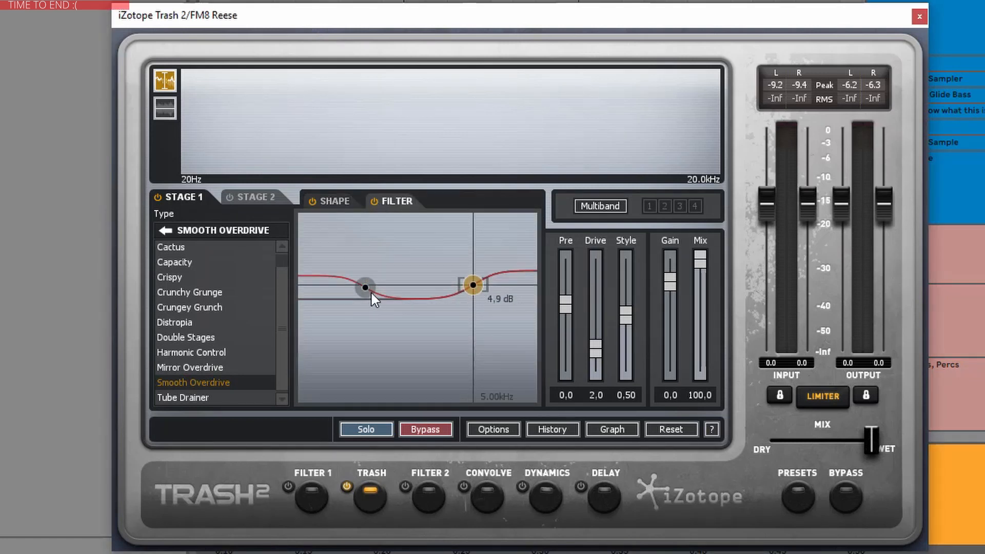
left_click_drag(366, 289, 365, 286)
key("space")
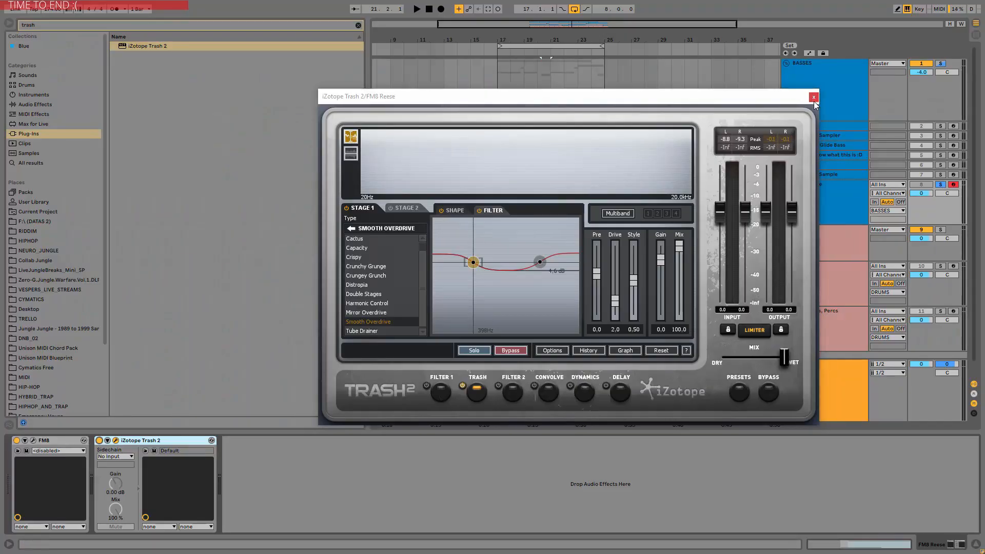
left_click(813, 97)
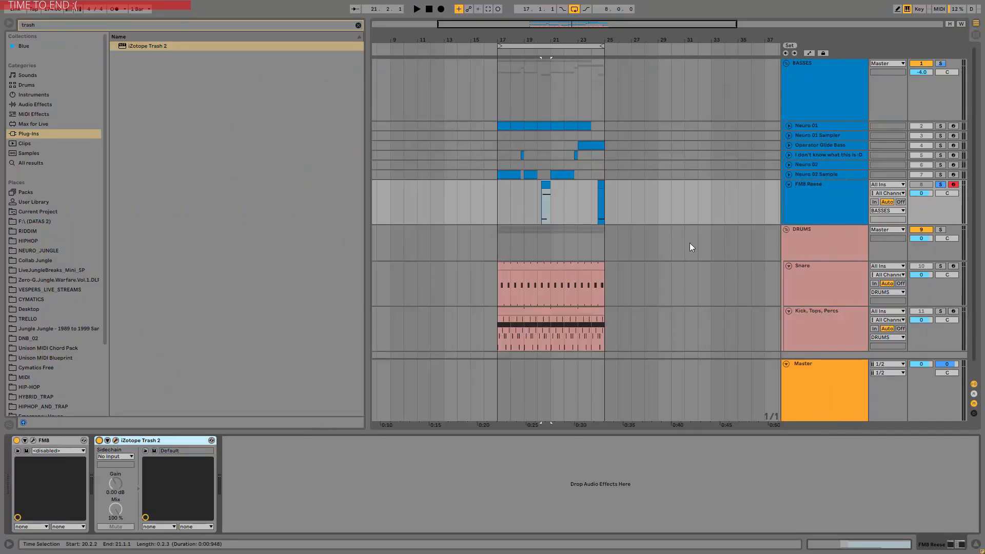
- Search the plug-ins for "seru" and add SerumFX_x64 after Trash 2 on the FM8 Reese track
left_click(359, 25)
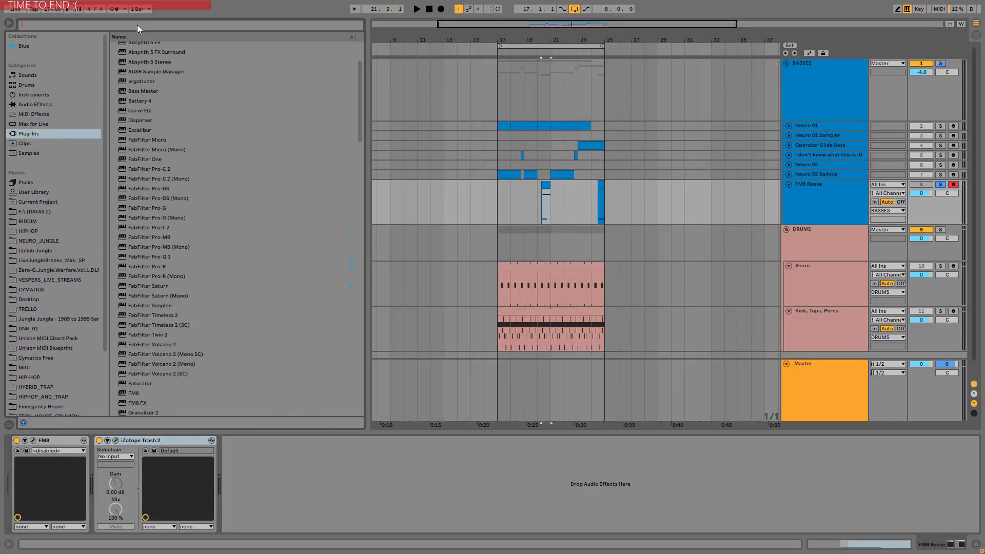
type("seru")
double_click(147, 54)
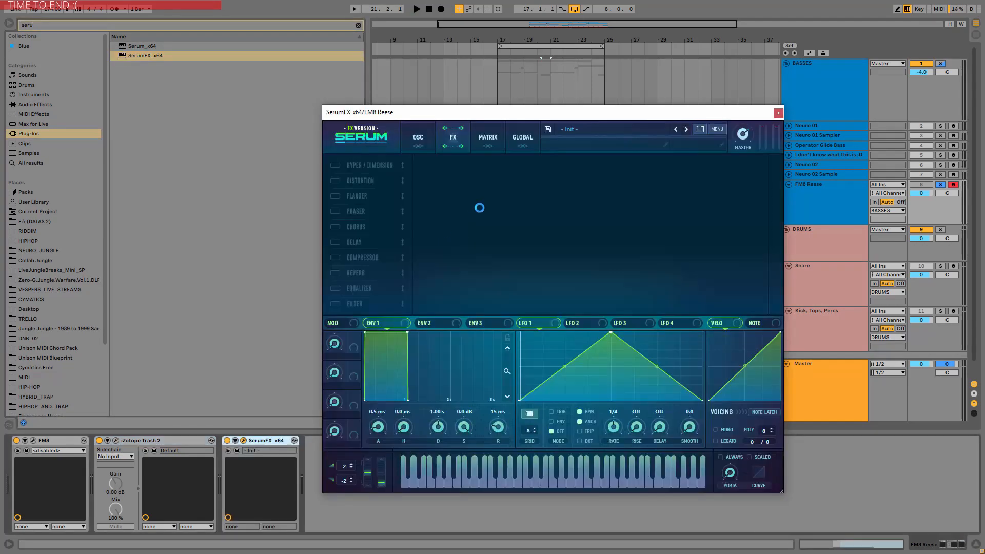
- Enable SerumFX's Hyper/Dimension effect, go over its hyper mix and detune settings, and close the plug-in window
left_click(336, 165)
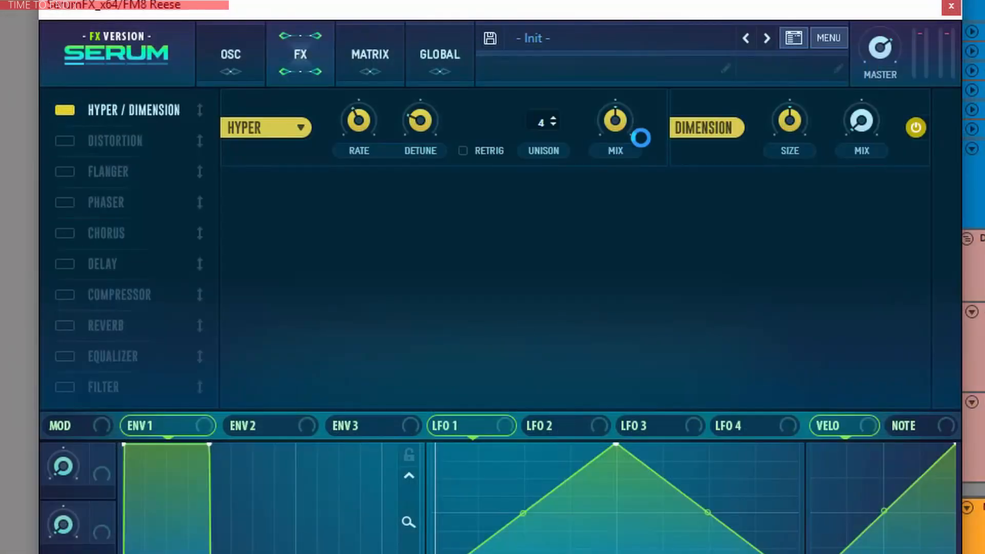
mouse_move(622, 129)
left_mouse_down()
mouse_move(624, 142)
mouse_move(616, 126)
left_mouse_up()
mouse_move(432, 125)
left_mouse_down()
mouse_move(450, 83)
mouse_move(423, 125)
left_mouse_up()
left_click_drag(876, 63, 871, 77)
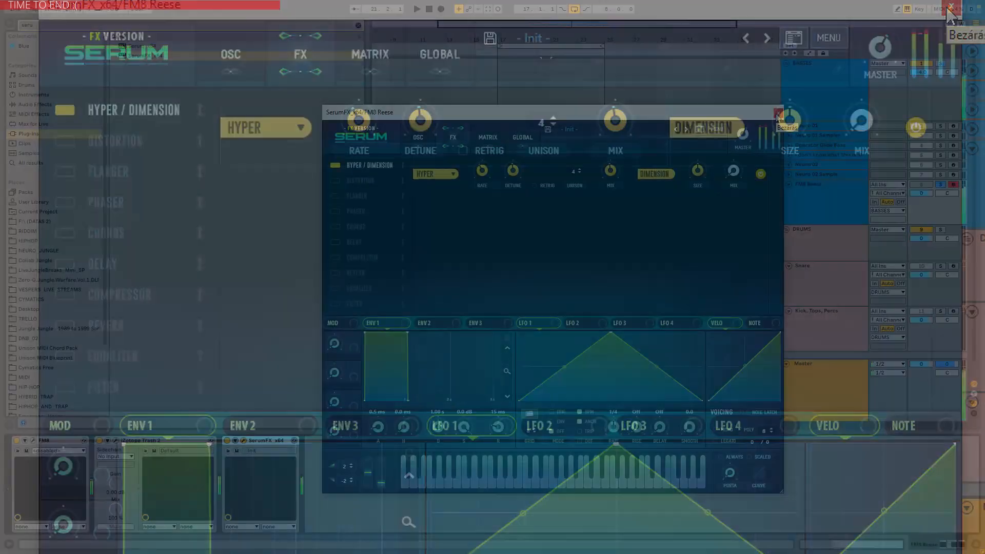
left_click(949, 7)
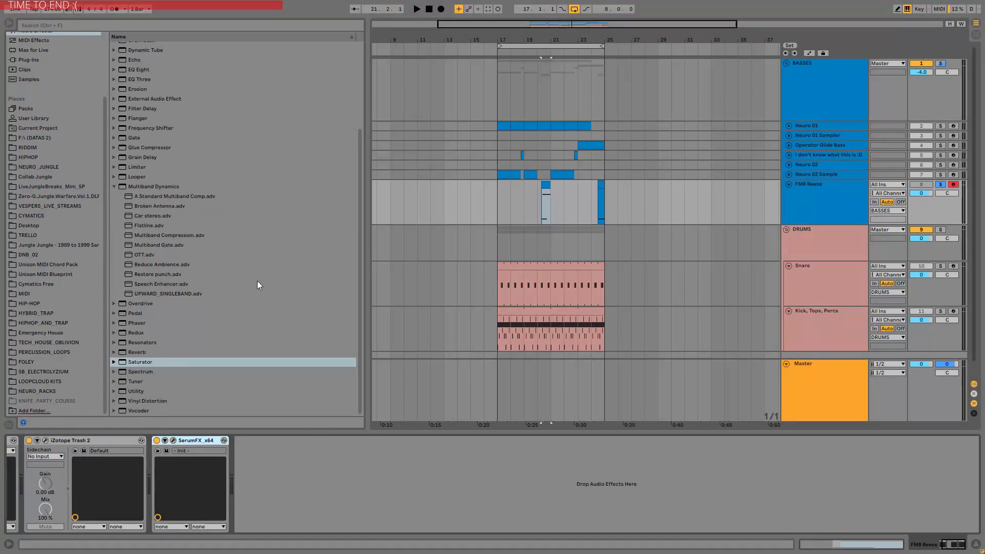
- Add the OTT preset of Multiband Dynamics after SerumFX and audition the processed bass
left_click_drag(138, 258, 293, 501)
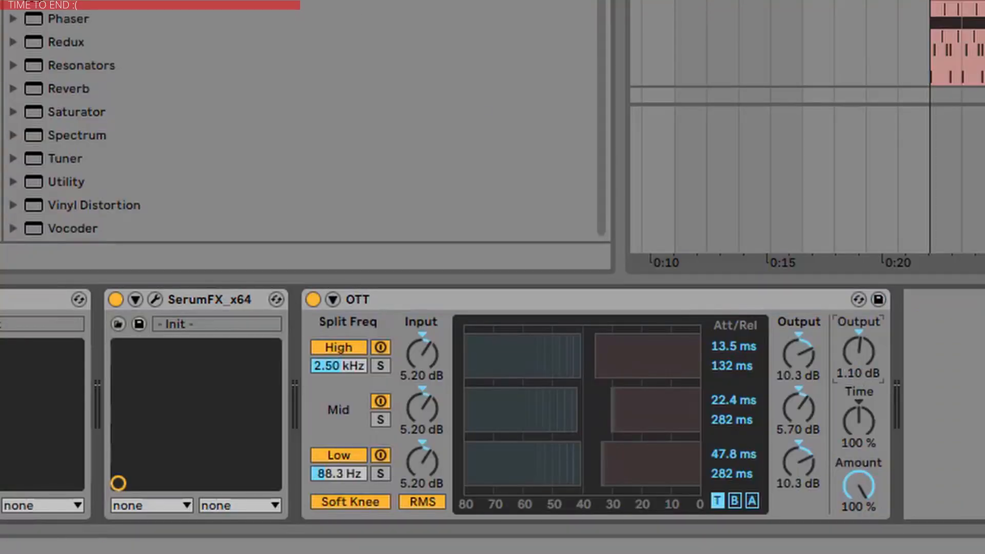
scroll(303, 123, "up", 5)
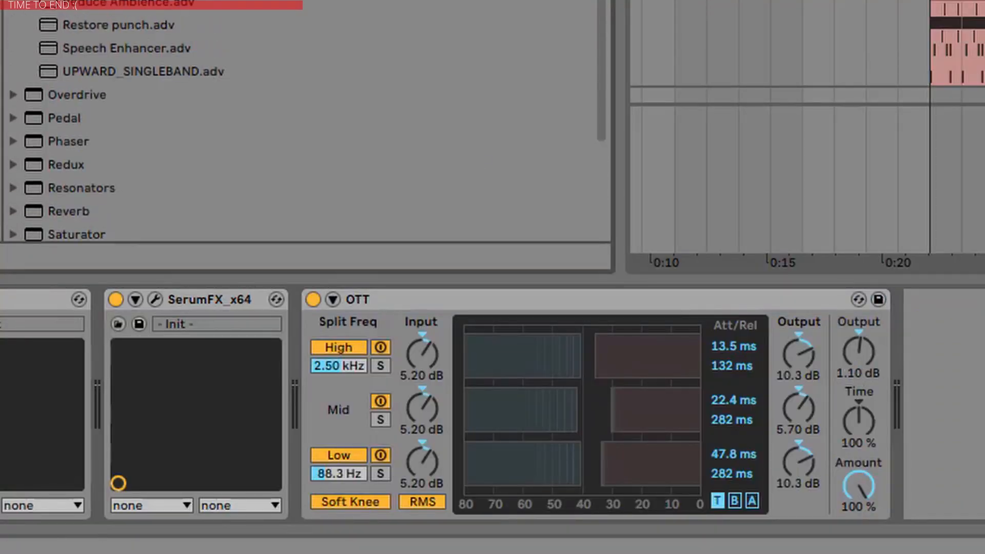
key("space")
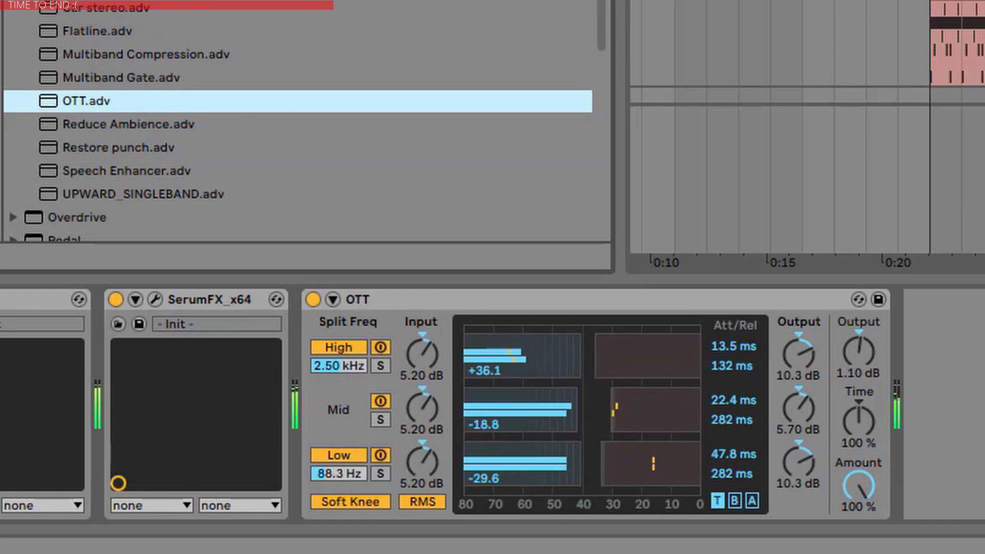
- Add EQ Eight after OTT and turn its band 4 into a high-cut filter at about 8.6 kHz
key("space")
left_click(945, 405)
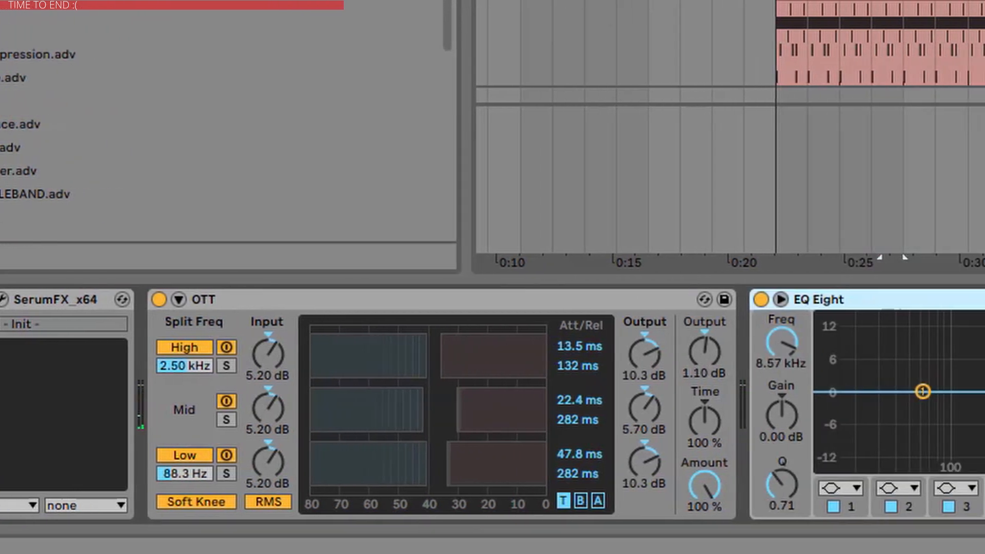
left_click(935, 415)
left_click(668, 488)
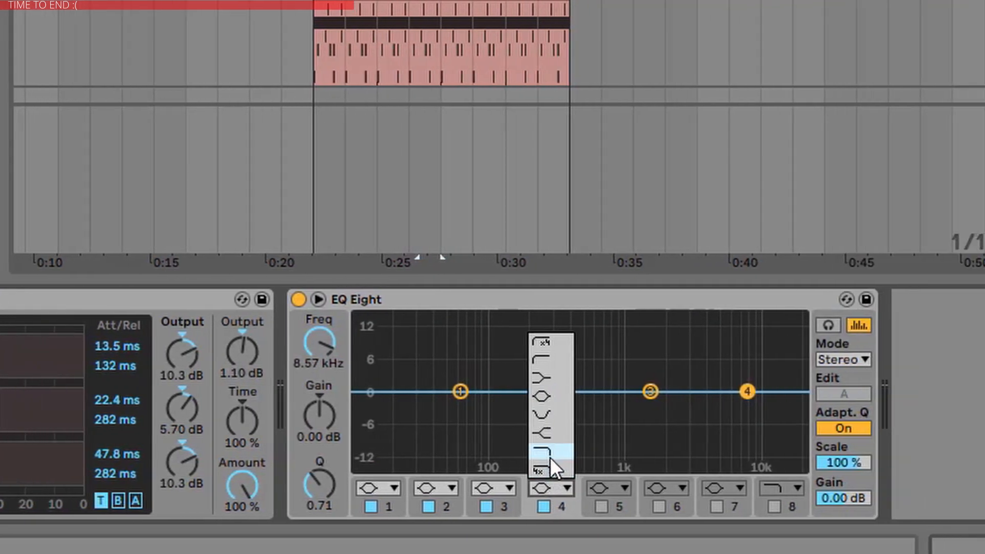
left_click(681, 458)
left_click_drag(702, 411, 698, 410)
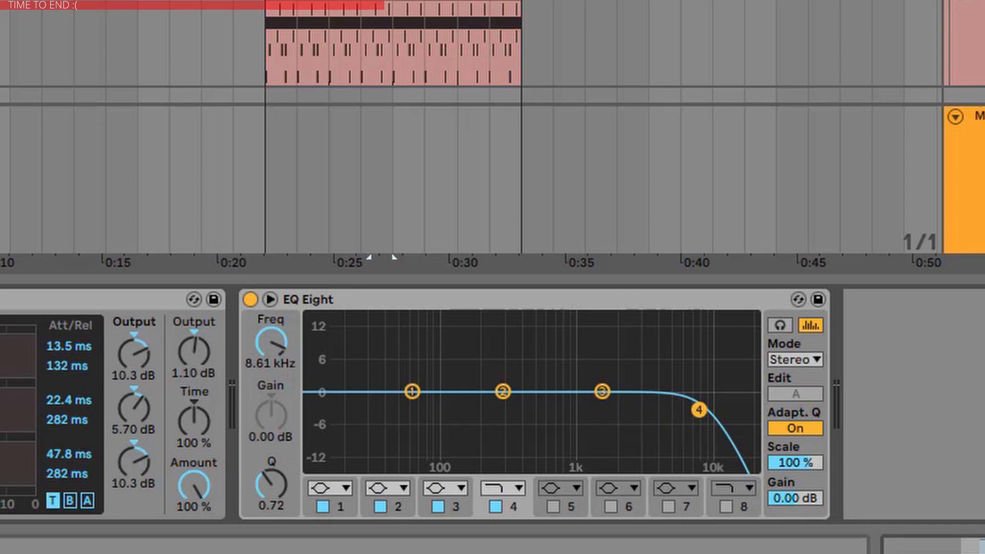
- Boost band 1 about 2.1 dB at 44.5 Hz, cut band 2 near 250 Hz, and boost band 3 about 3.8 dB at 3.59 kHz
mouse_move(412, 392)
left_mouse_down()
mouse_move(387, 378)
mouse_move(396, 382)
left_mouse_up()
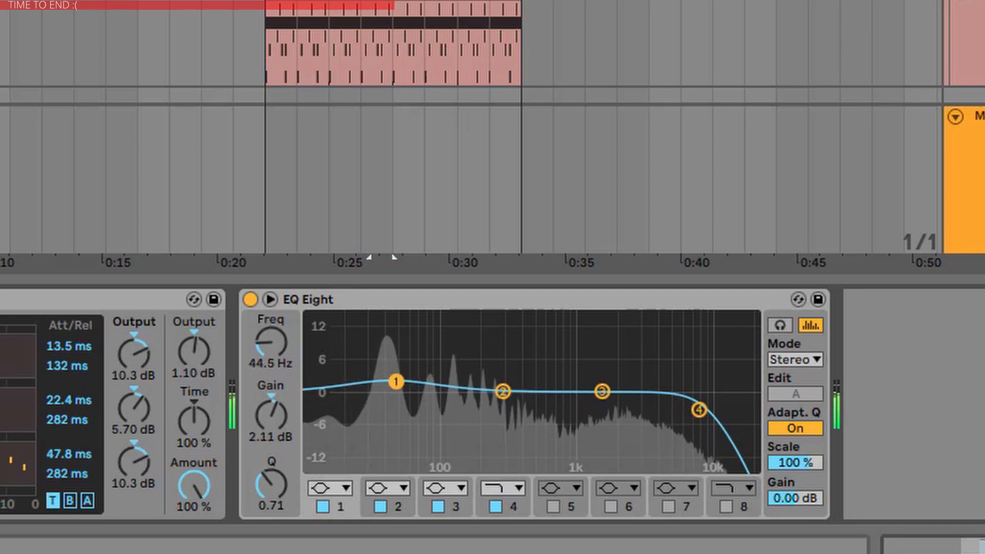
left_click_drag(504, 391, 493, 436)
left_click_drag(602, 391, 652, 378)
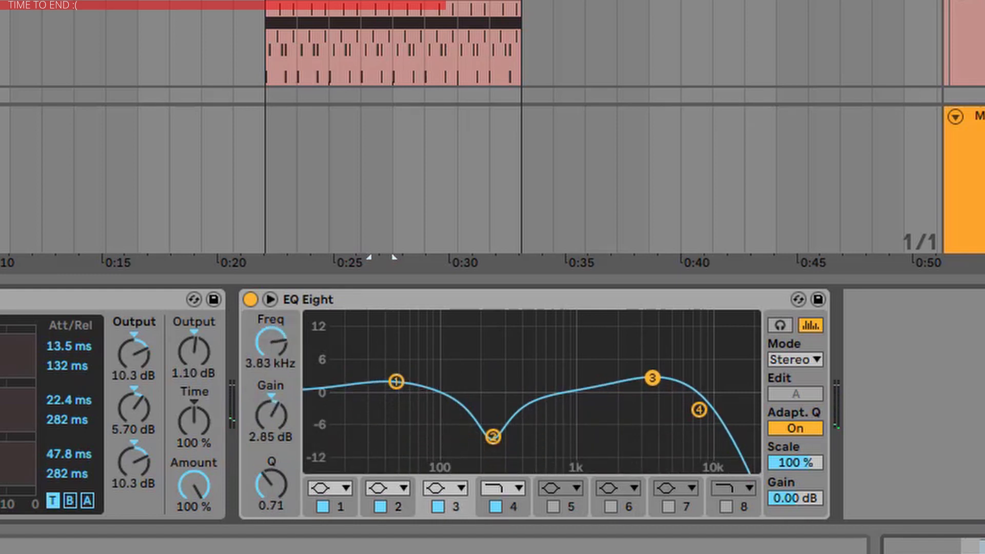
left_click_drag(271, 484, 271, 478)
left_click_drag(653, 380, 652, 374)
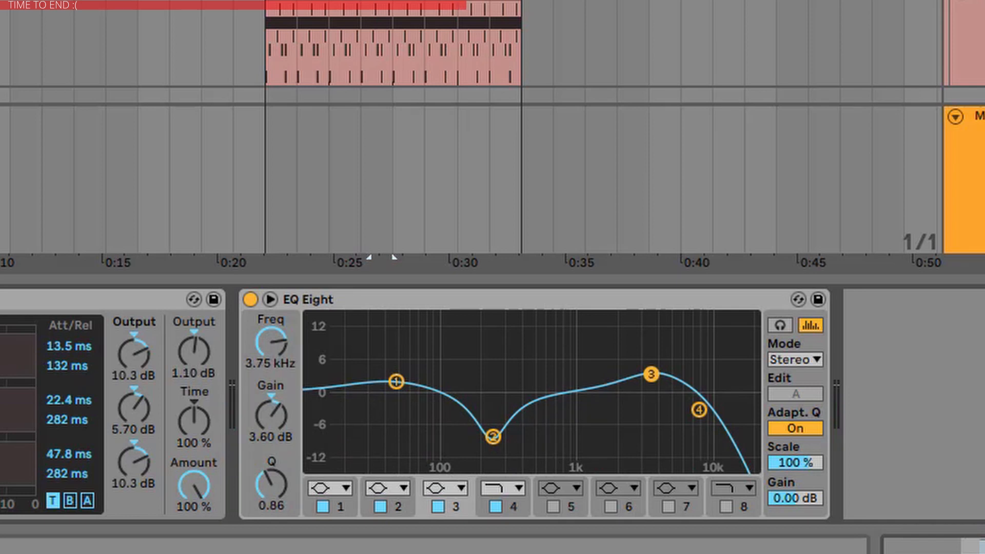
left_click_drag(651, 373, 654, 375)
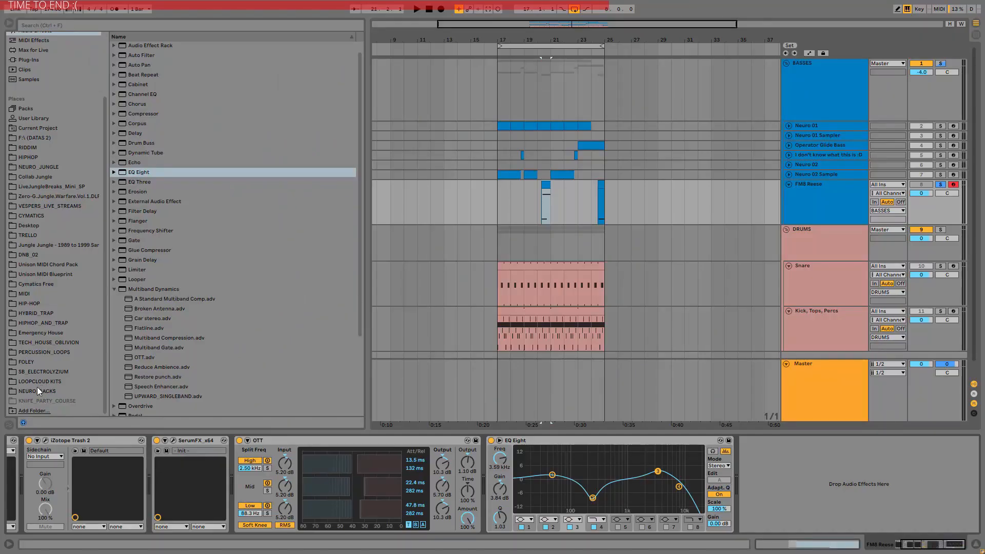
- Add the NEURO PROCESS 05 rack from the NEURO_RACKS folder after EQ Eight on the FM8 Reese track
left_click(37, 391)
left_click(114, 76)
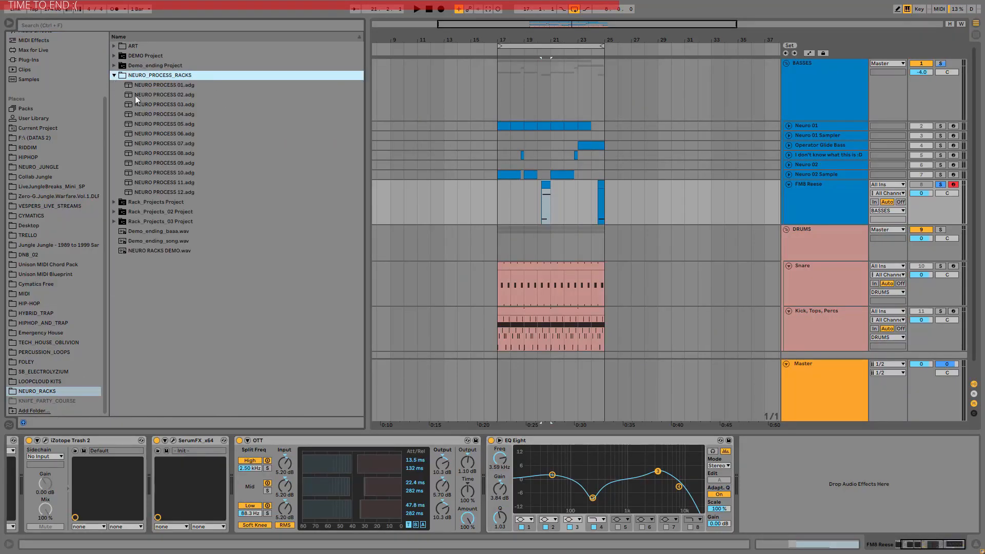
left_click(168, 124)
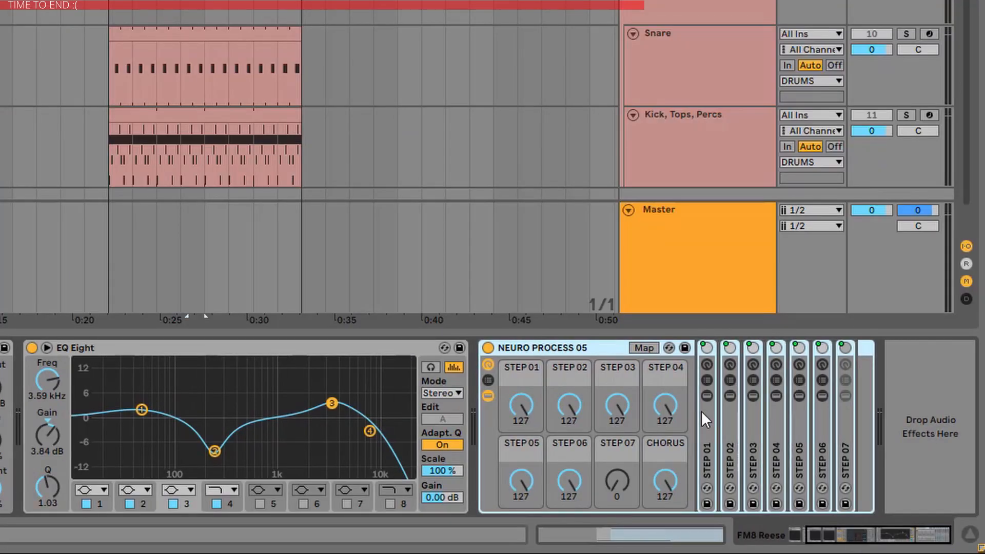
- Open the STEP 01 rack inside NEURO PROCESS 05, go through its devices, and fold it again
left_click(706, 439)
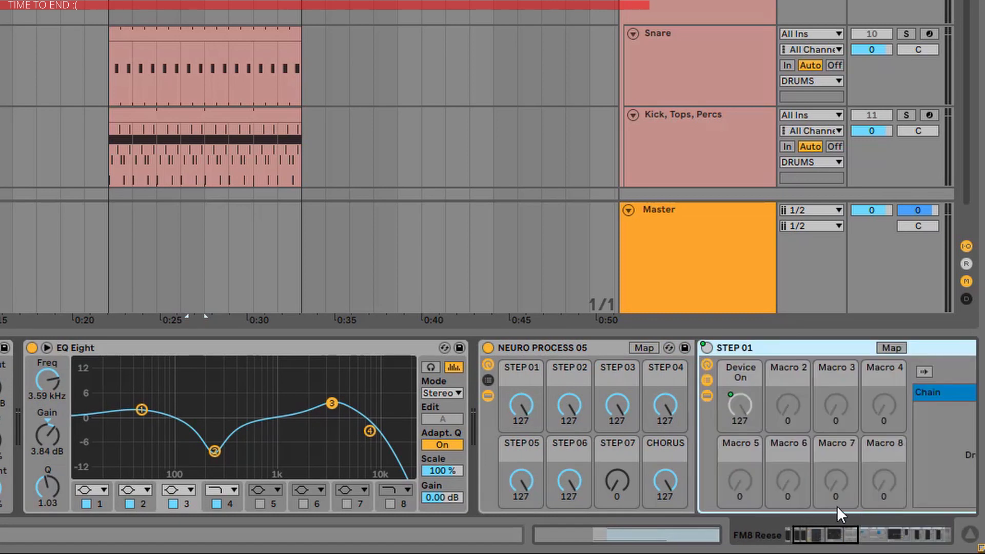
mouse_move(834, 536)
left_mouse_down()
mouse_move(910, 546)
mouse_move(816, 542)
mouse_move(843, 539)
left_mouse_up()
left_click(277, 353)
left_click(494, 353)
left_click(702, 352)
double_click(213, 347)
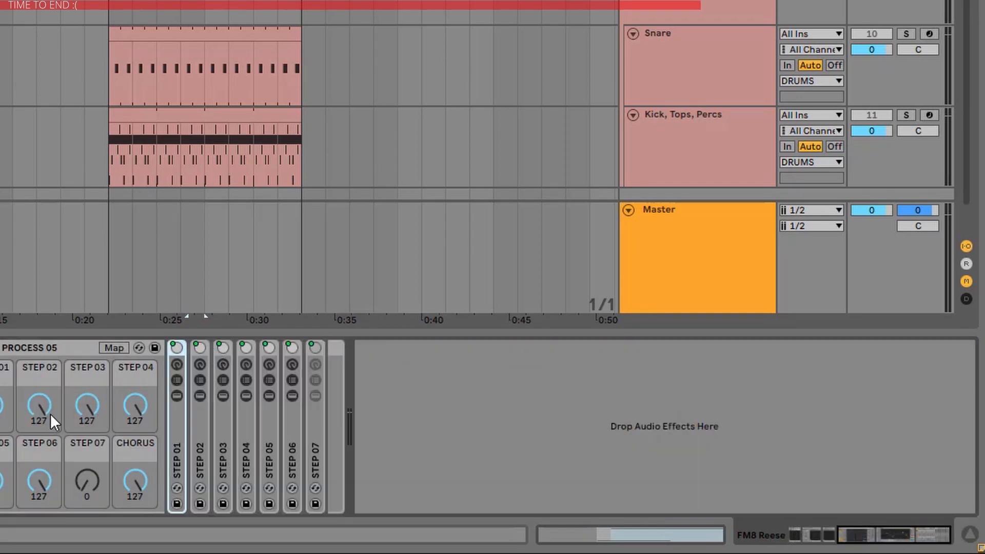
- Set the STEP 01, STEP 03, STEP 05 and STEP 06 macros of NEURO PROCESS 05 to 0
left_click_drag(247, 405, 247, 483)
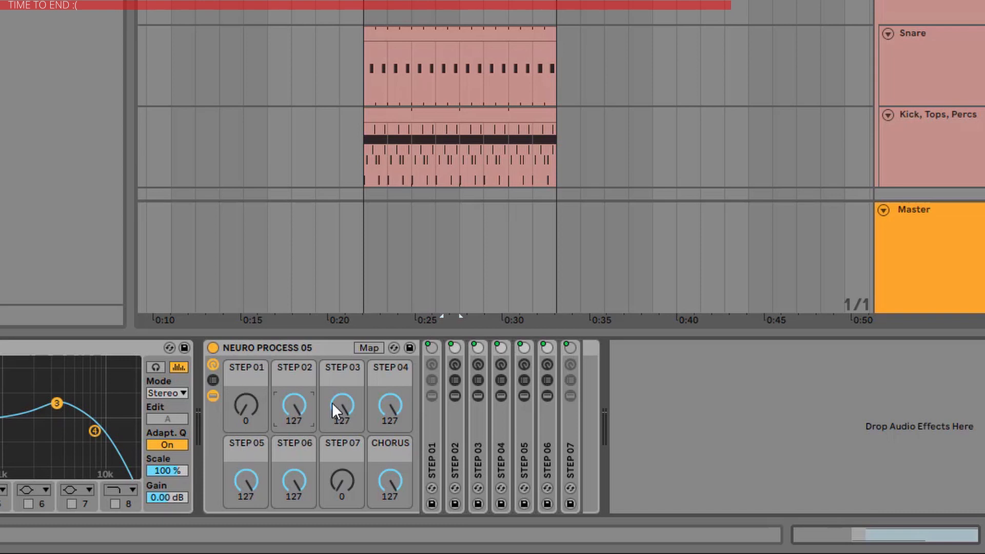
left_click_drag(342, 411, 343, 503)
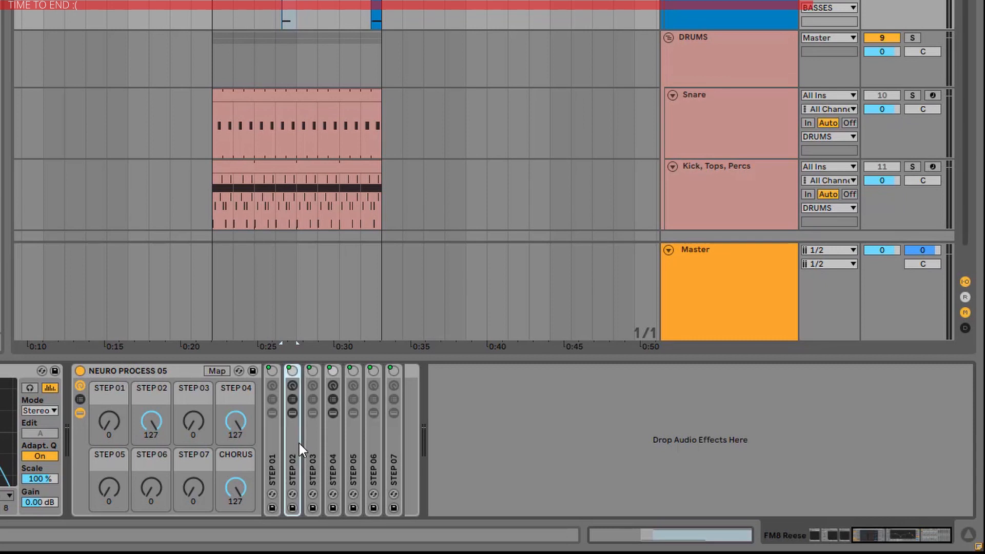
- Examine the devices inside the STEP 02 and STEP 04 racks, including Flanger, Phaser and EQ Eight, and fold the racks again
left_click(335, 441)
left_click_drag(871, 533, 855, 526)
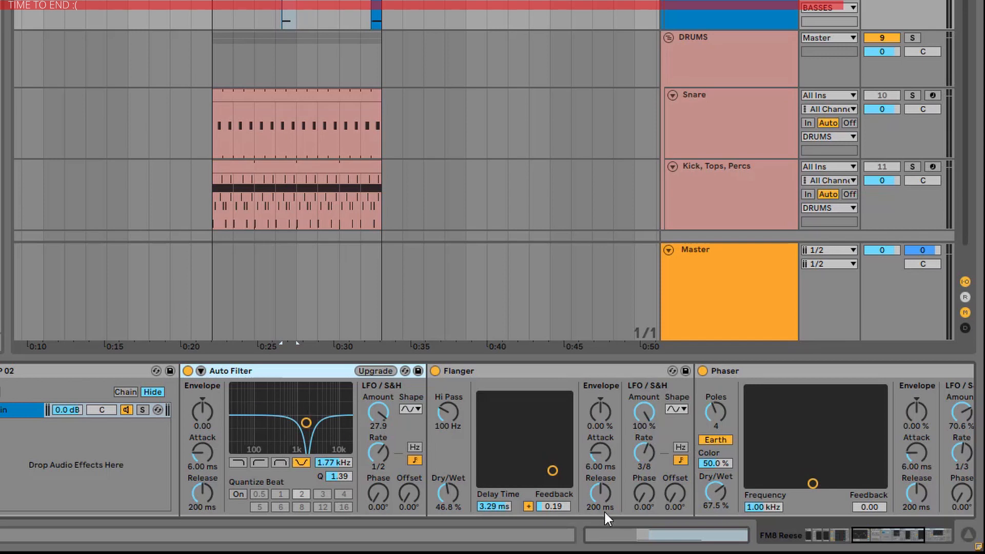
left_click(623, 370)
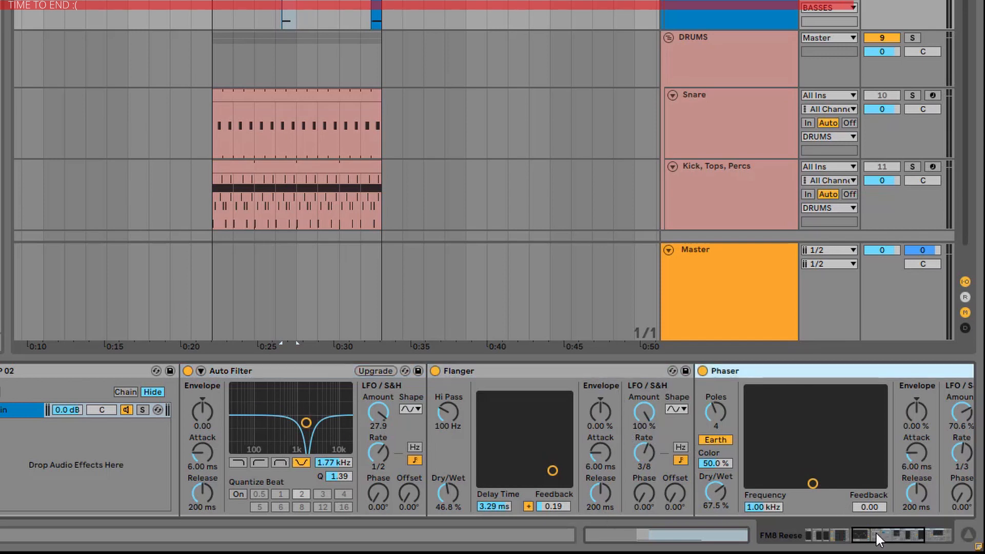
left_click_drag(876, 531, 913, 532)
left_click(625, 374)
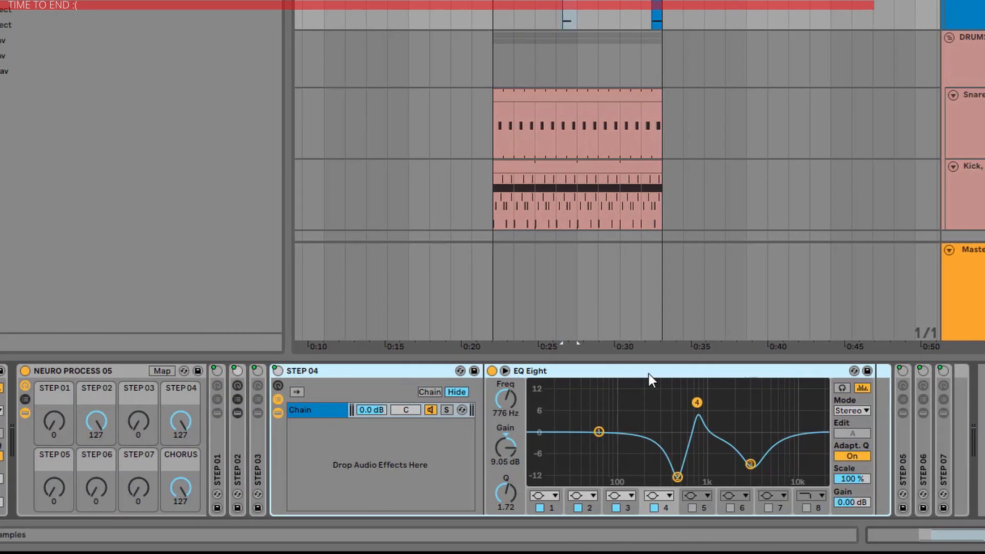
left_click(649, 374)
double_click(324, 370)
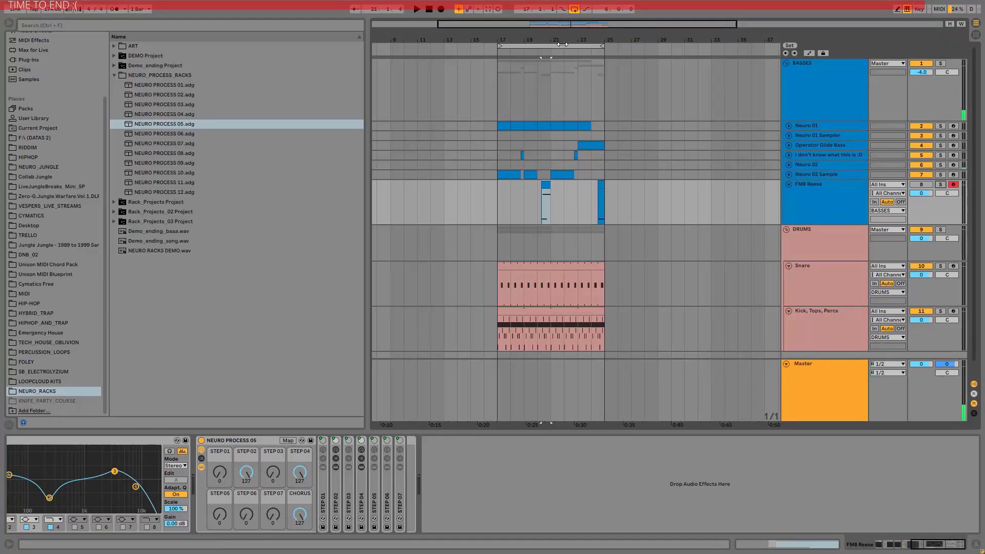
- Audition the loop with all tracks playing, select the FM8 Reese track, and hide the devices of the NEURO PROCESS 05 rack
left_click(557, 48)
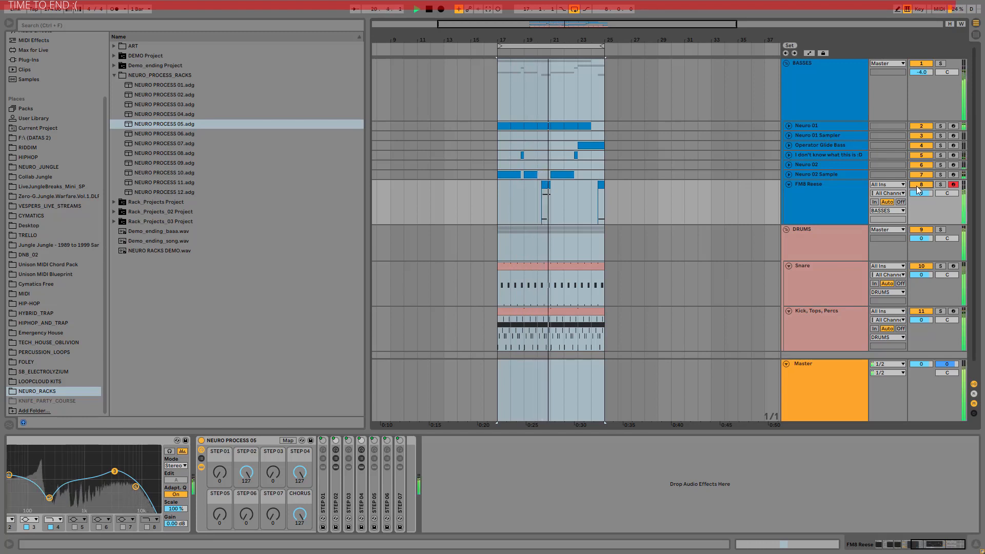
left_click(818, 190)
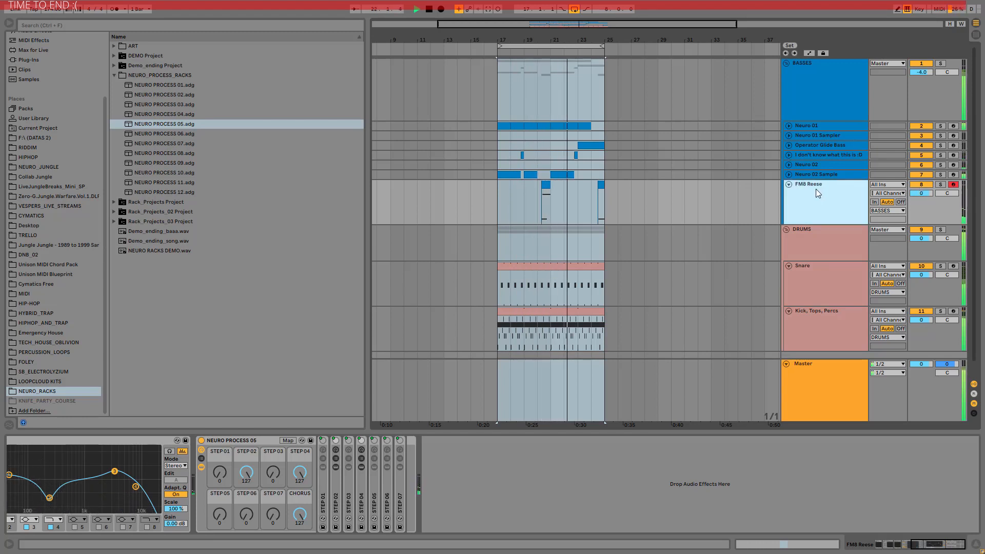
left_click(201, 467)
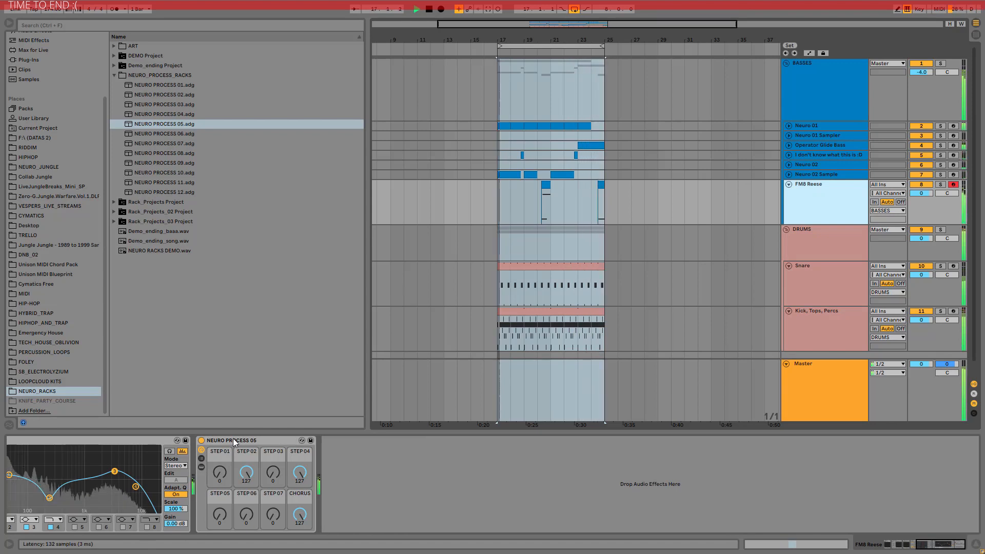
left_click(233, 439)
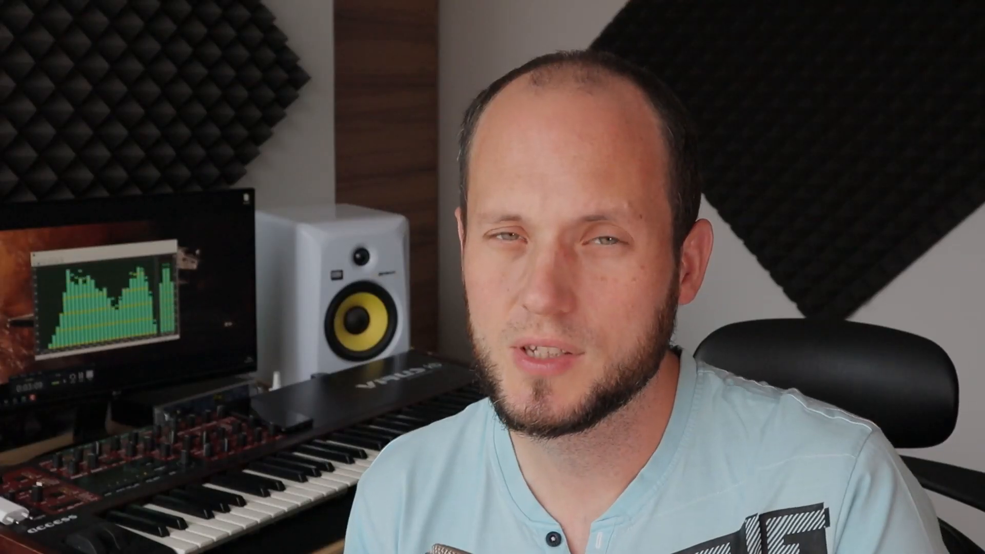